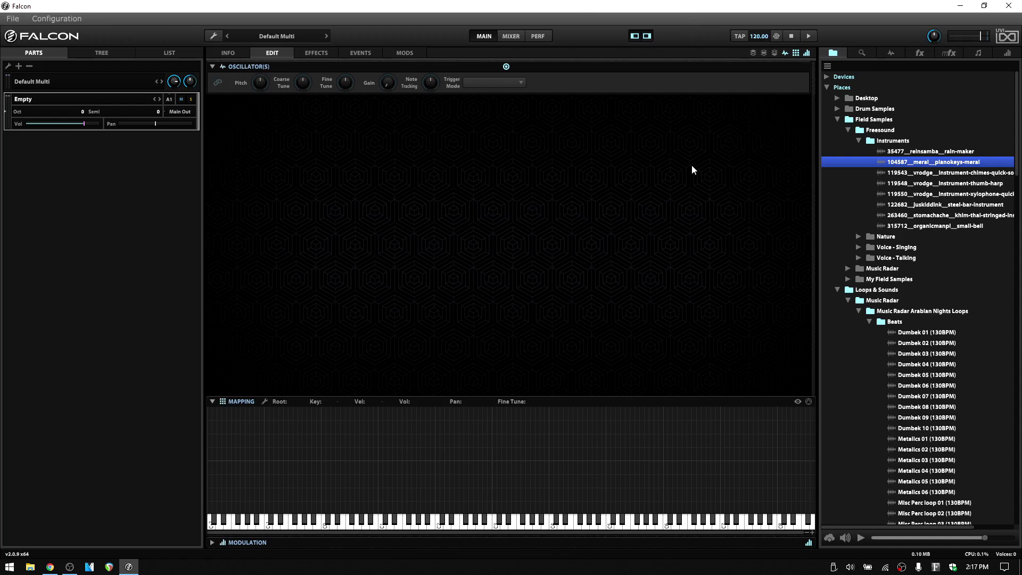
Step: Drop pianokeys-meral.wav into the Mapping editor so it spans C-2 to G8 with root C3
drag(927, 162, 497, 409)
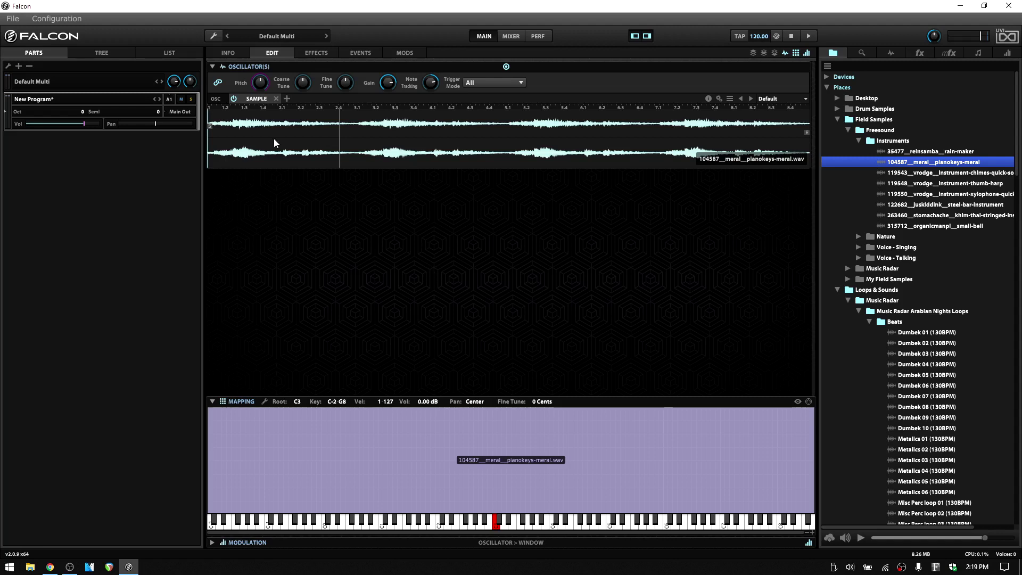
Step: Switch the sample's oscillator type to Stretch and enlarge its waveform display
click(254, 99)
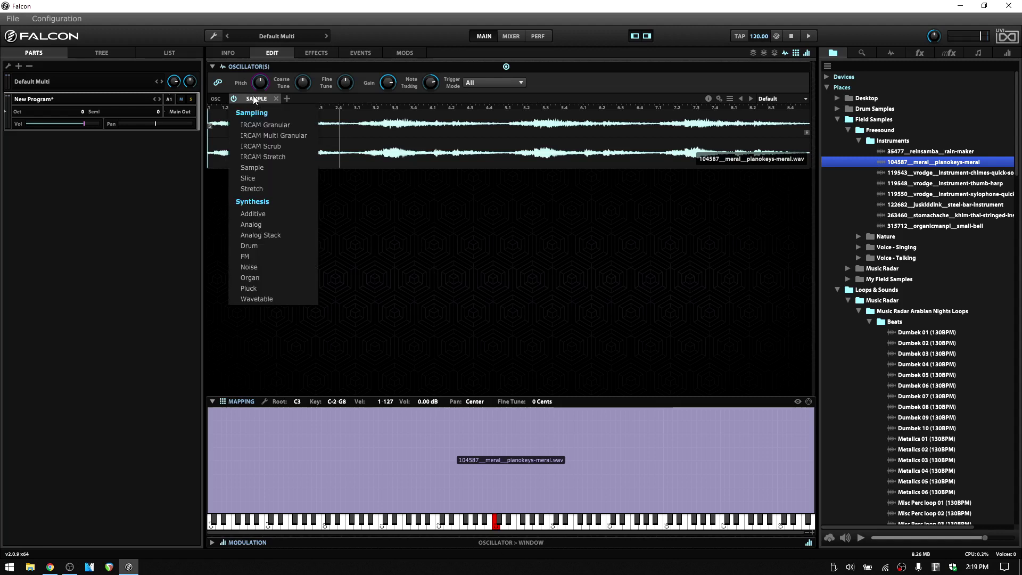
click(263, 190)
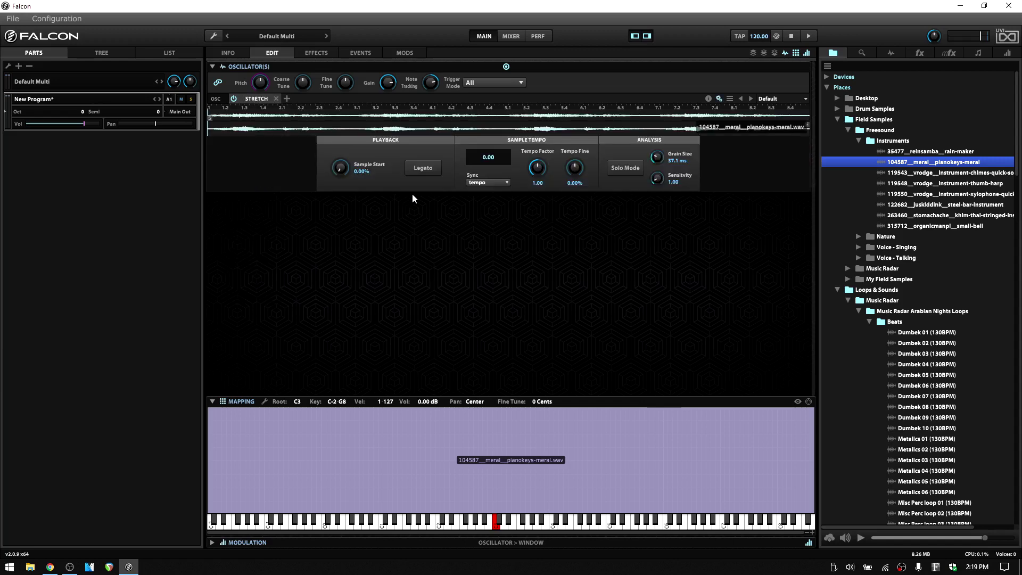
drag(415, 192, 415, 368)
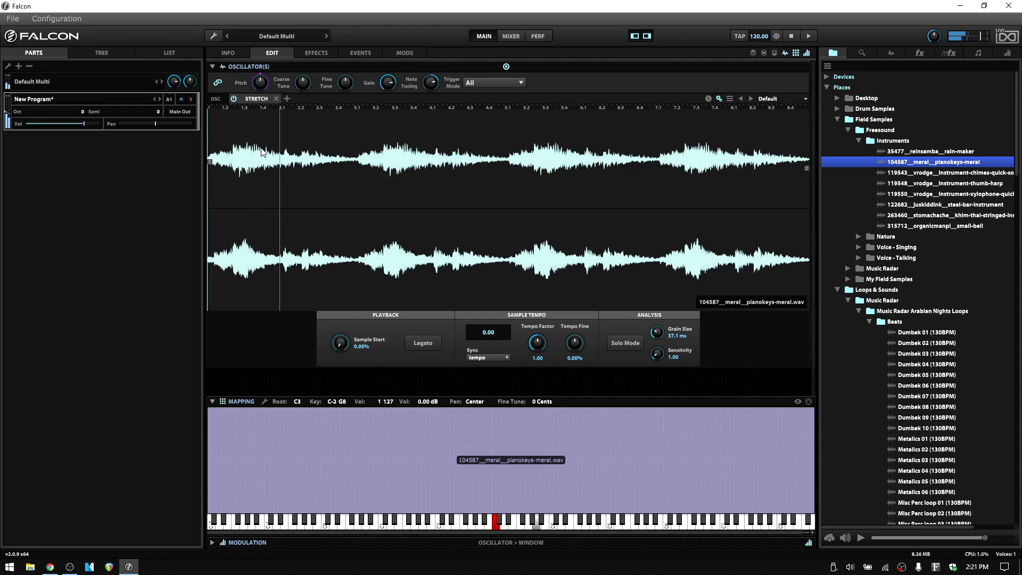
click(247, 99)
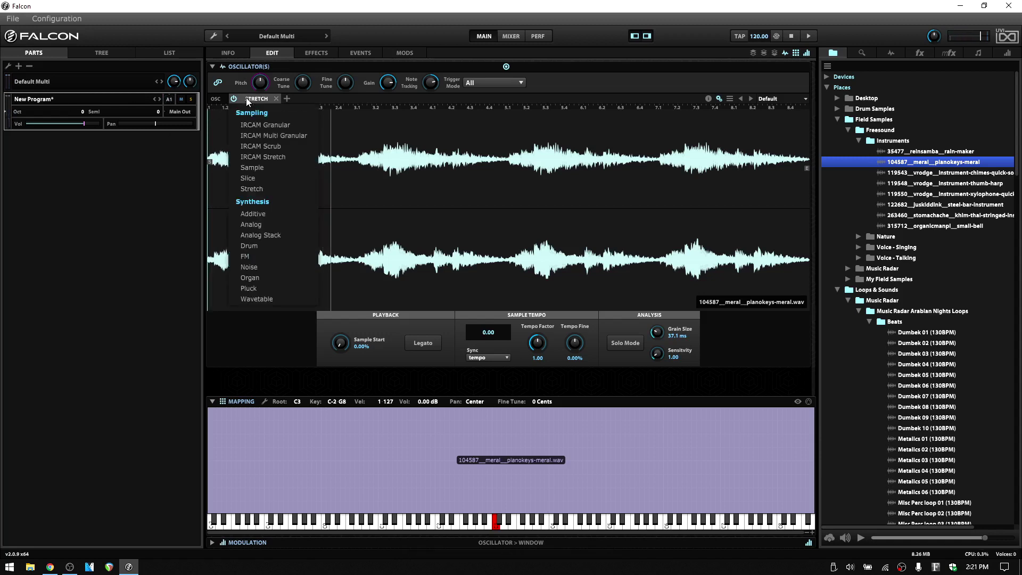
click(269, 157)
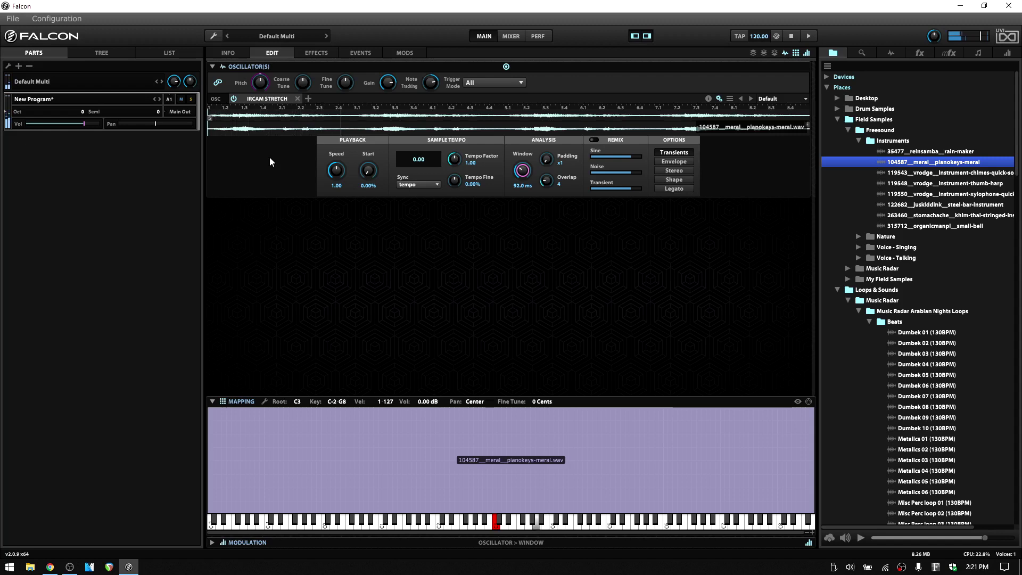
click(264, 99)
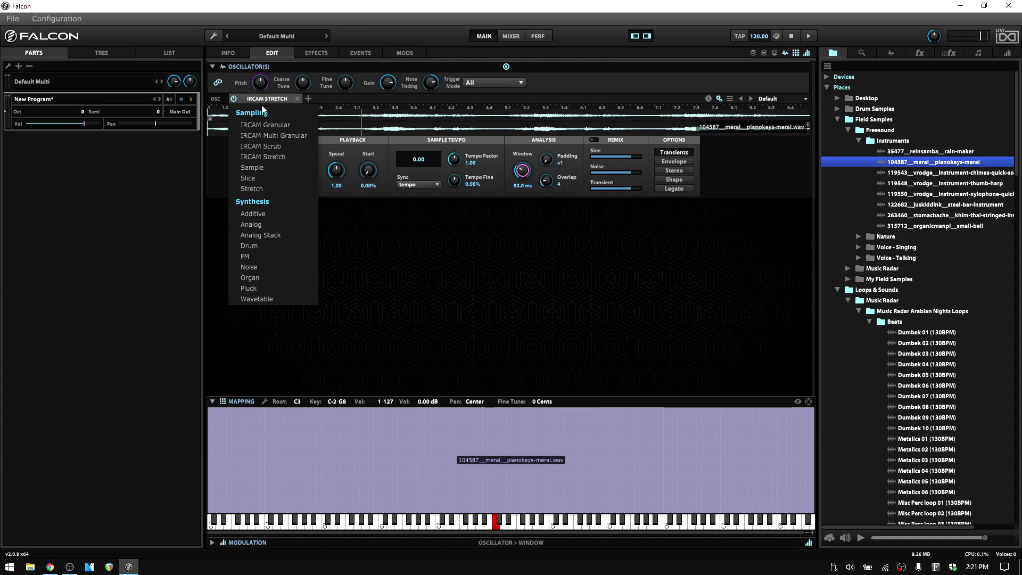
click(265, 156)
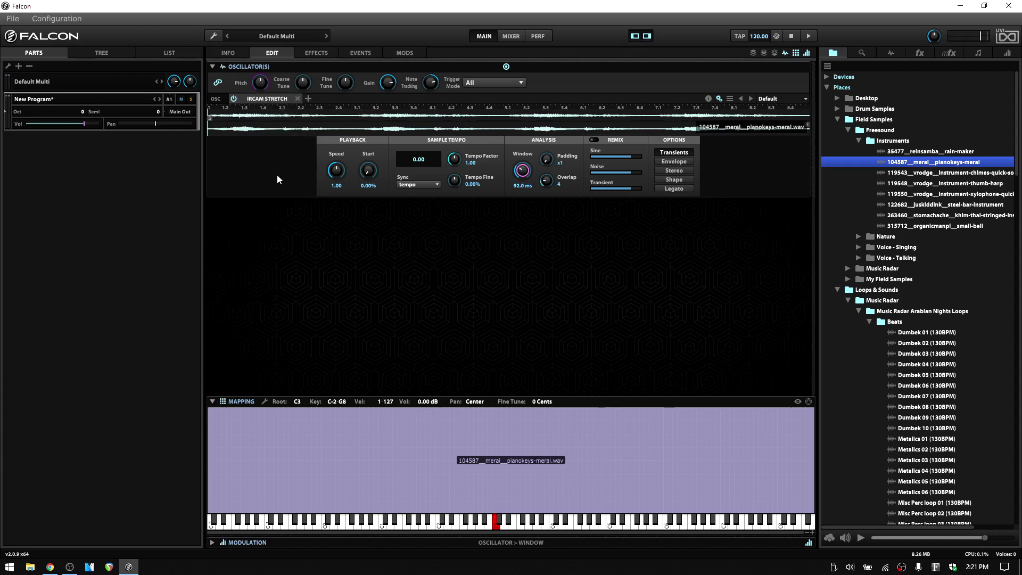
drag(290, 196, 288, 372)
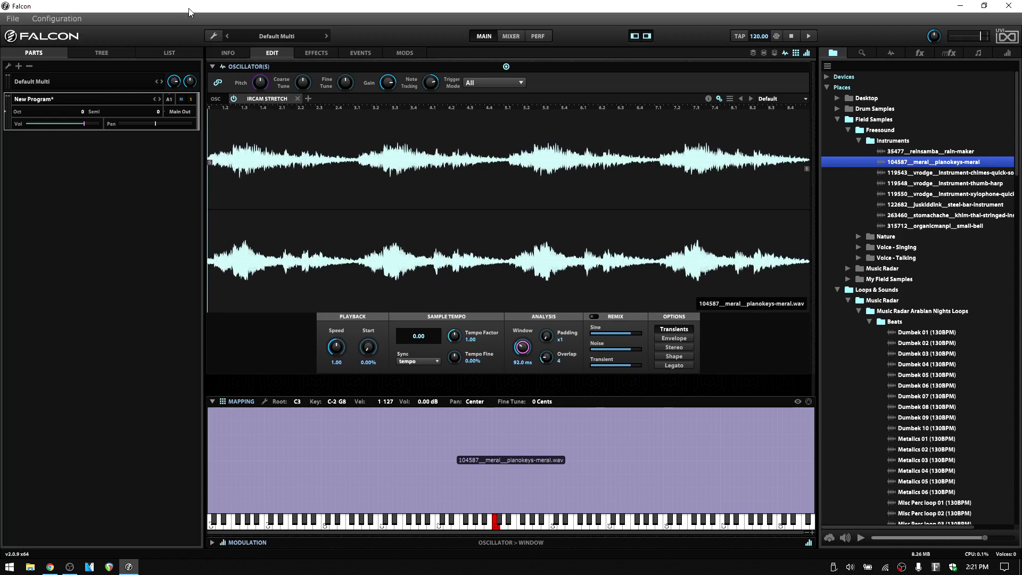
click(266, 101)
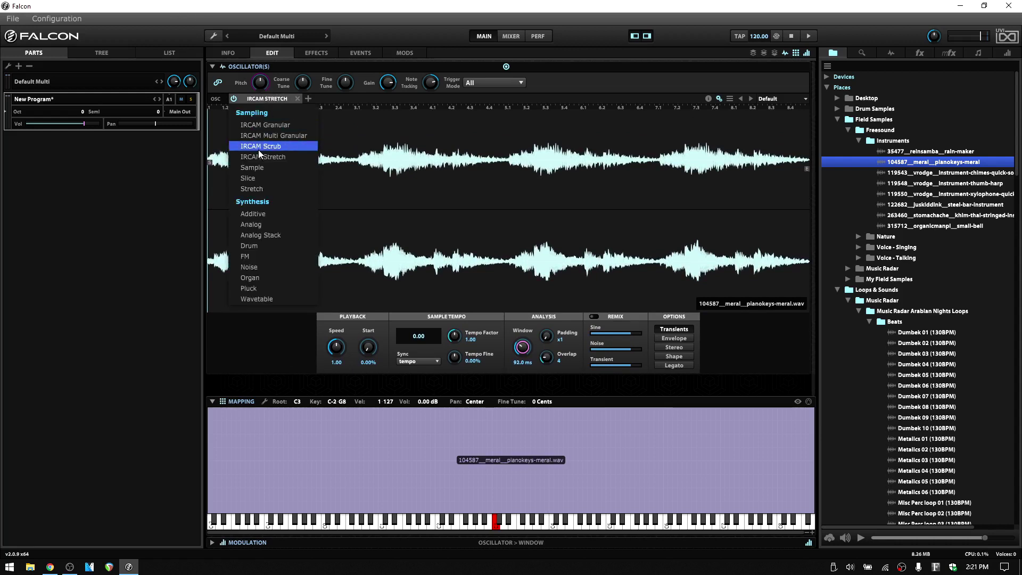
click(258, 188)
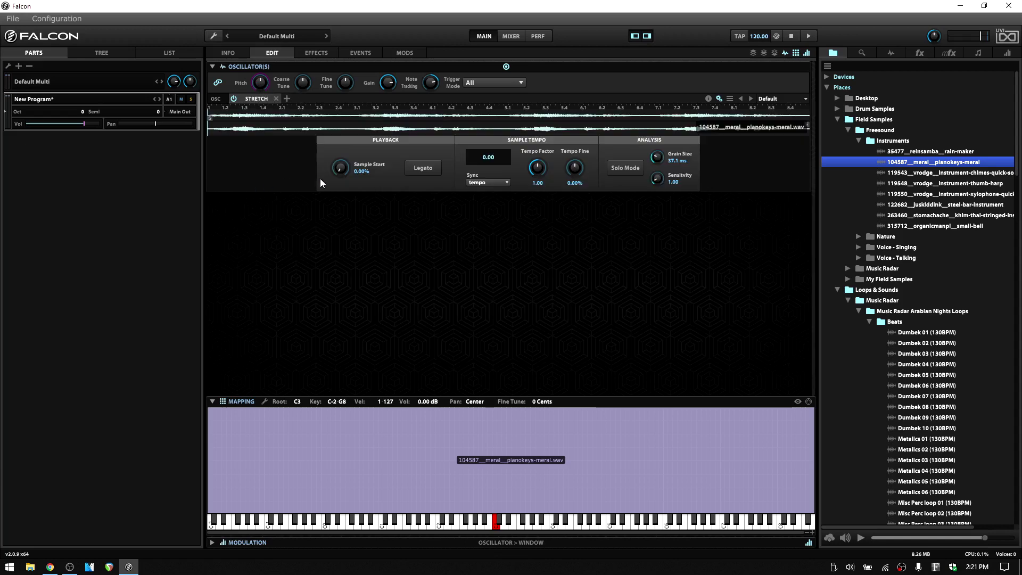
Step: Enlarge the waveform, mark a short region and drag the start marker later
drag(319, 192, 308, 372)
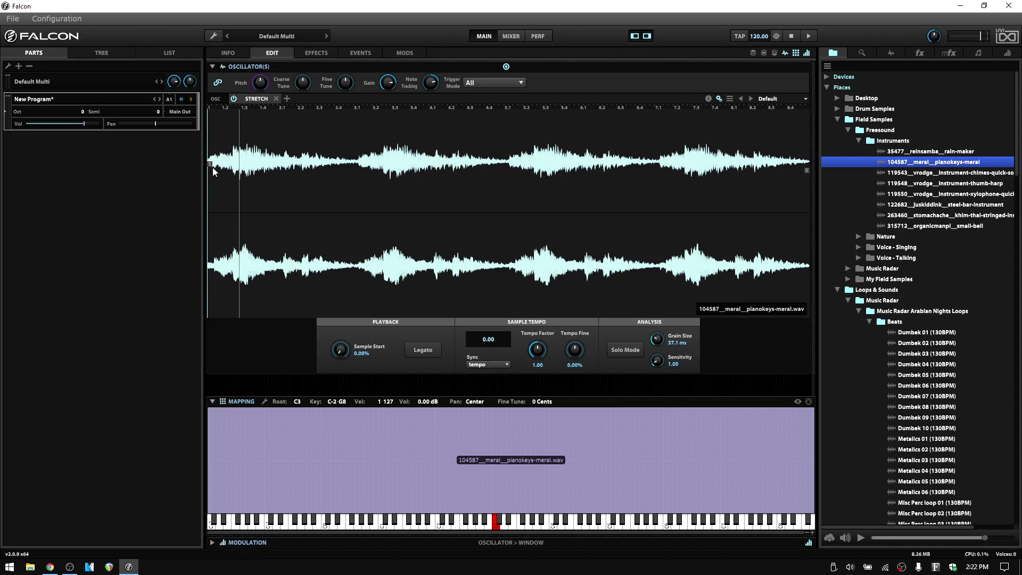
mouse_move(212, 165)
mouse_down()
mouse_move(219, 175)
mouse_move(354, 190)
mouse_up()
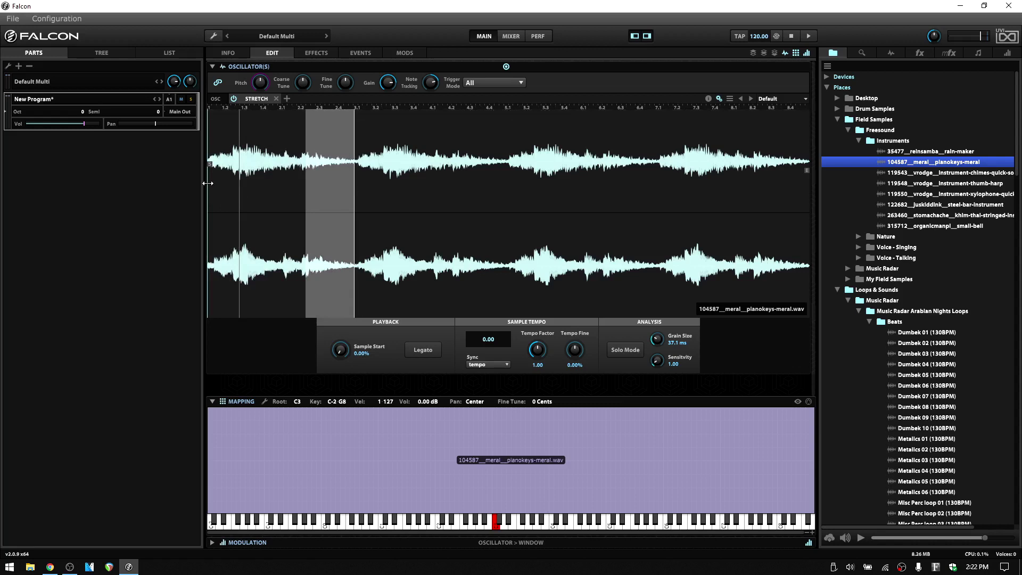
drag(207, 183, 356, 202)
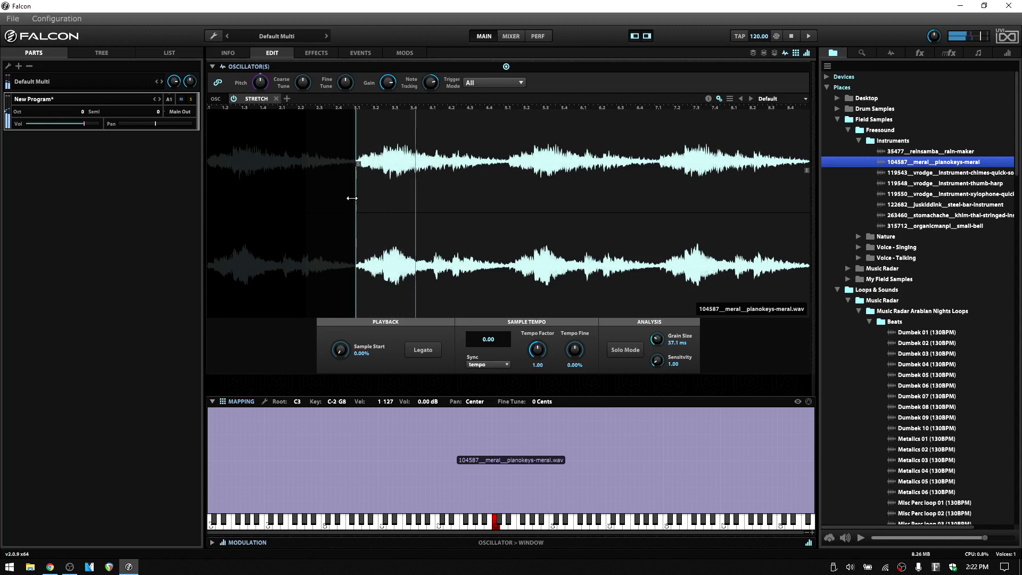
Step: Test a 50% Sample Start, then move the sample start back to 0.00%
drag(340, 352, 337, 286)
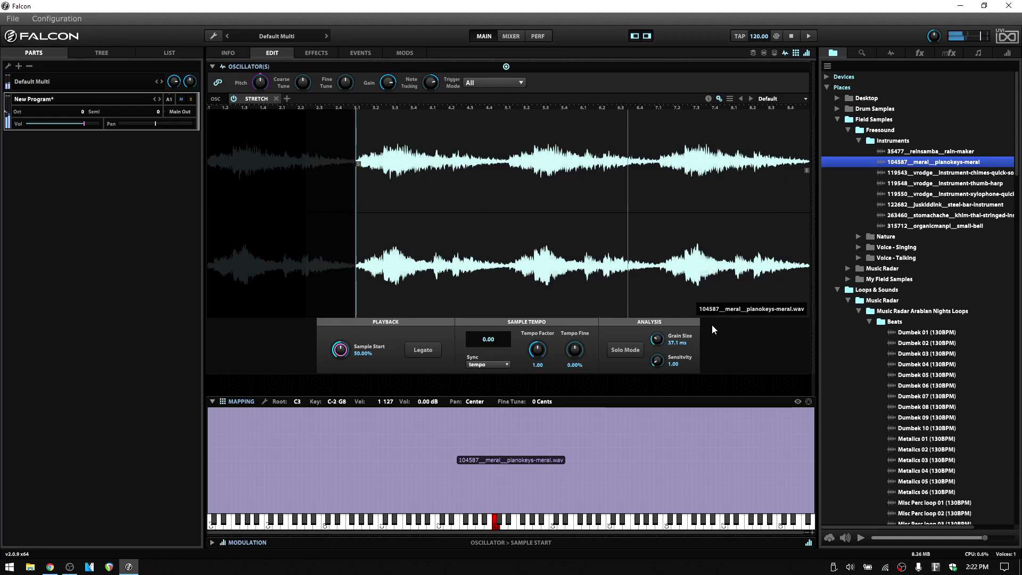
drag(357, 217, 204, 216)
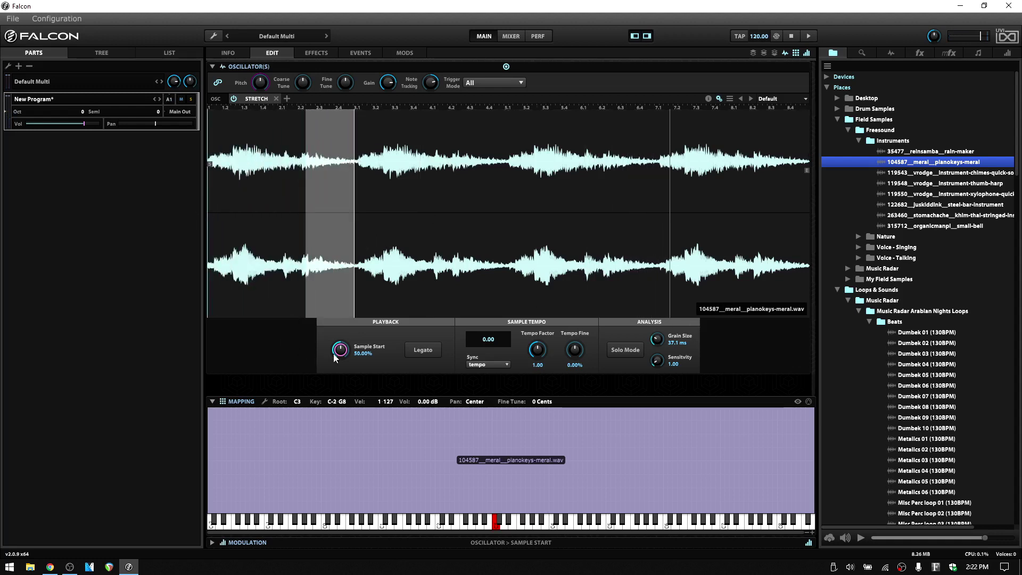
drag(344, 344, 346, 353)
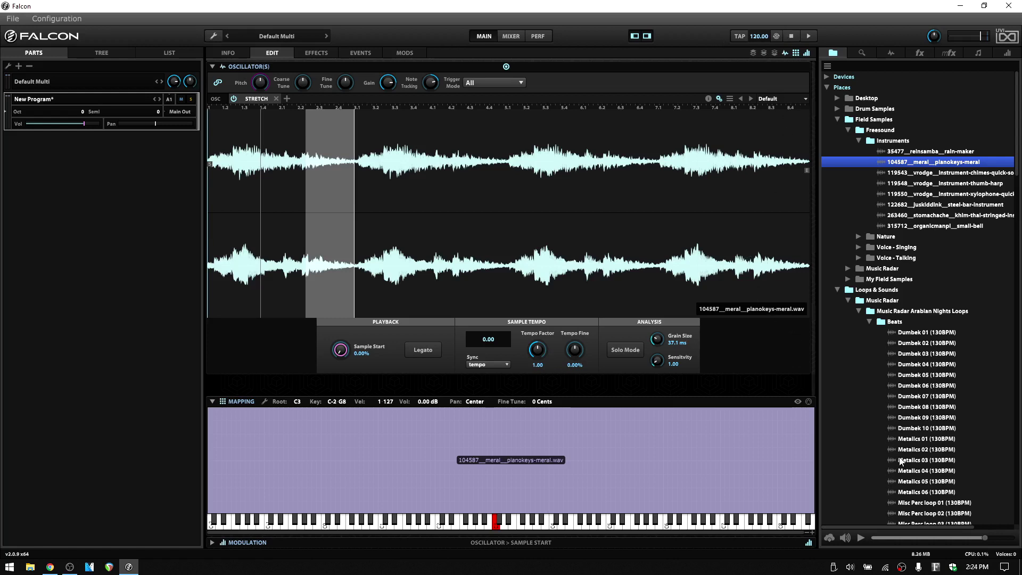
Step: Load the Metallics 06 (130BPM) loop into the Stretch oscillator and preview it
drag(919, 498, 516, 225)
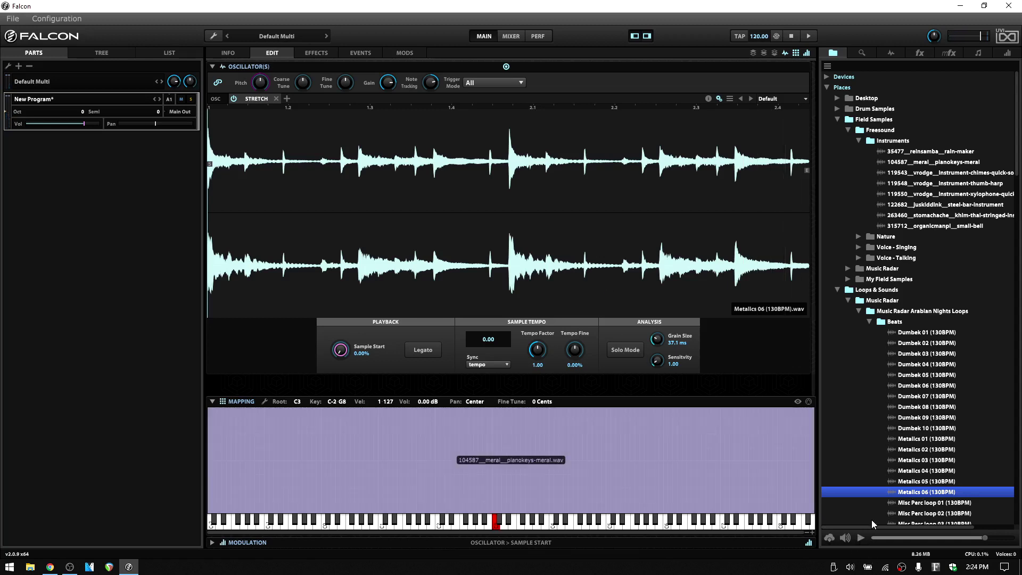
click(861, 539)
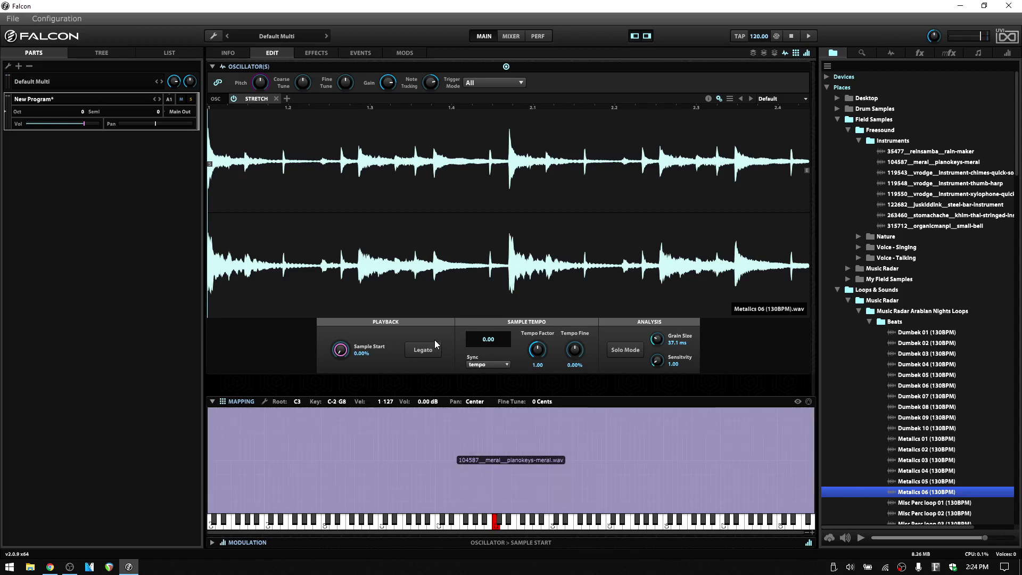
Step: Enter 130 as the loop's Sample Tempo
double_click(482, 341)
text(130)
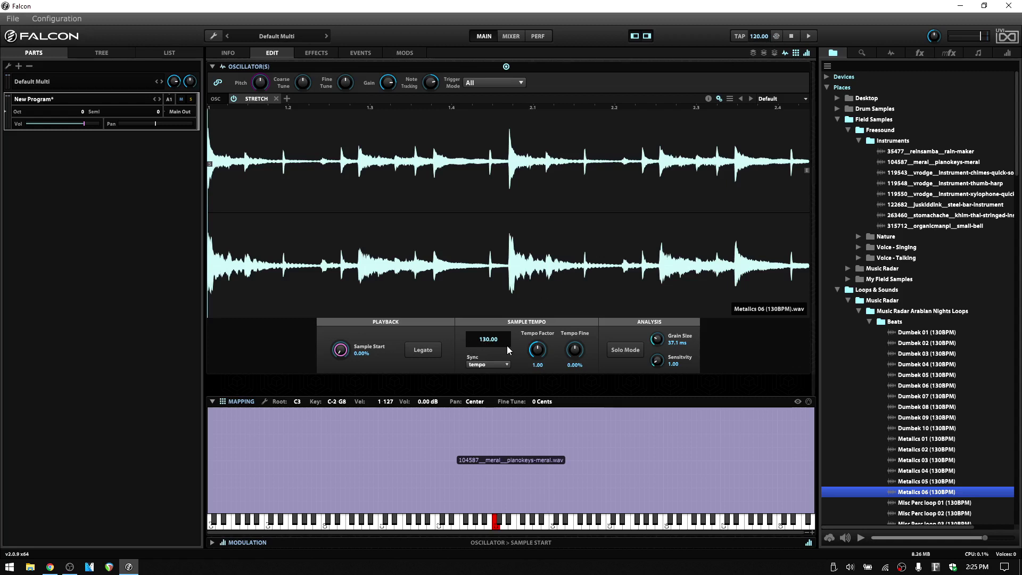
Step: Change the host tempo to 80, then 180 BPM, and keep the loop synced to tempo
double_click(758, 37)
text(80)
key(Return)
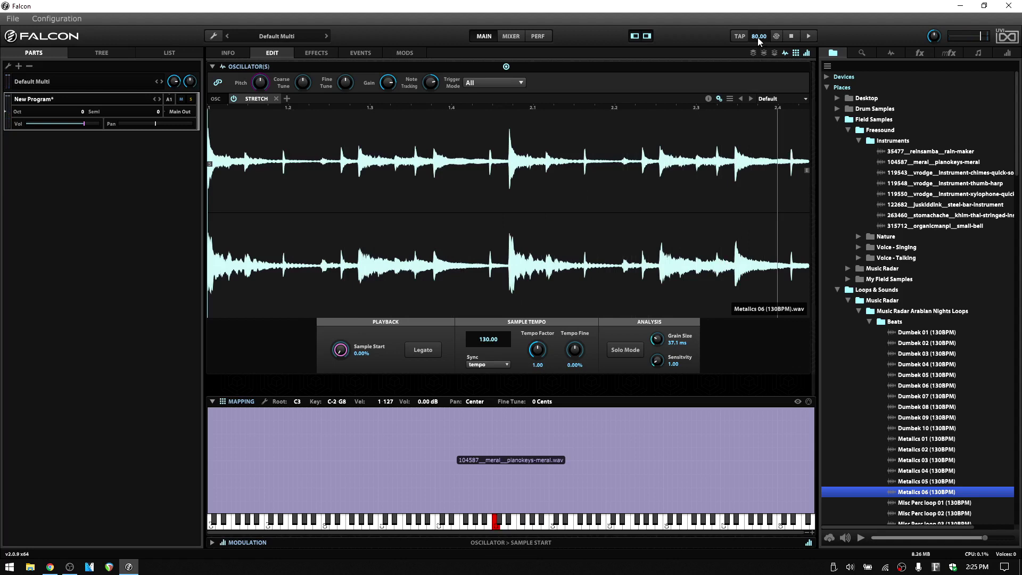
text(180)
key(space)
click(504, 365)
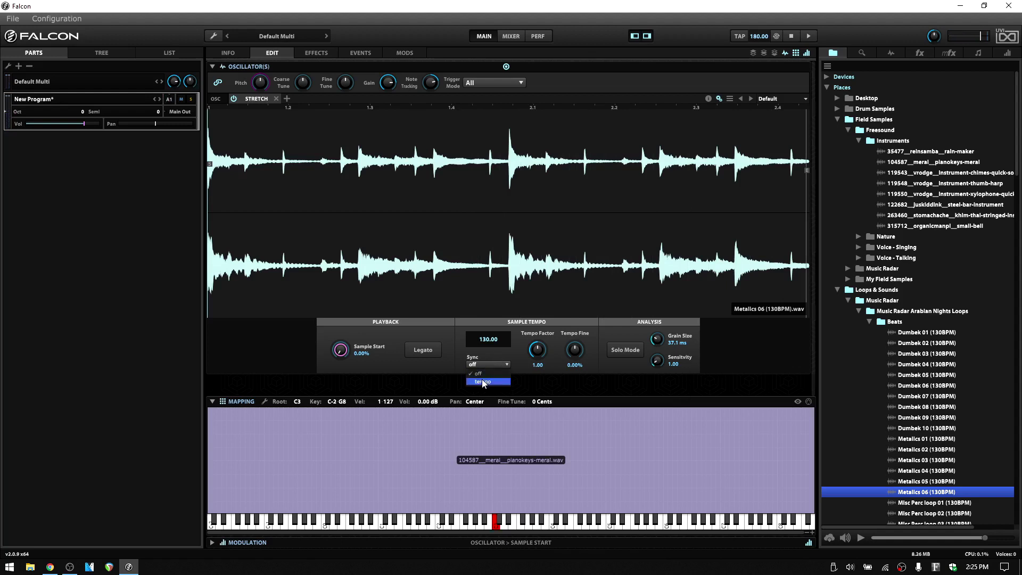
click(482, 381)
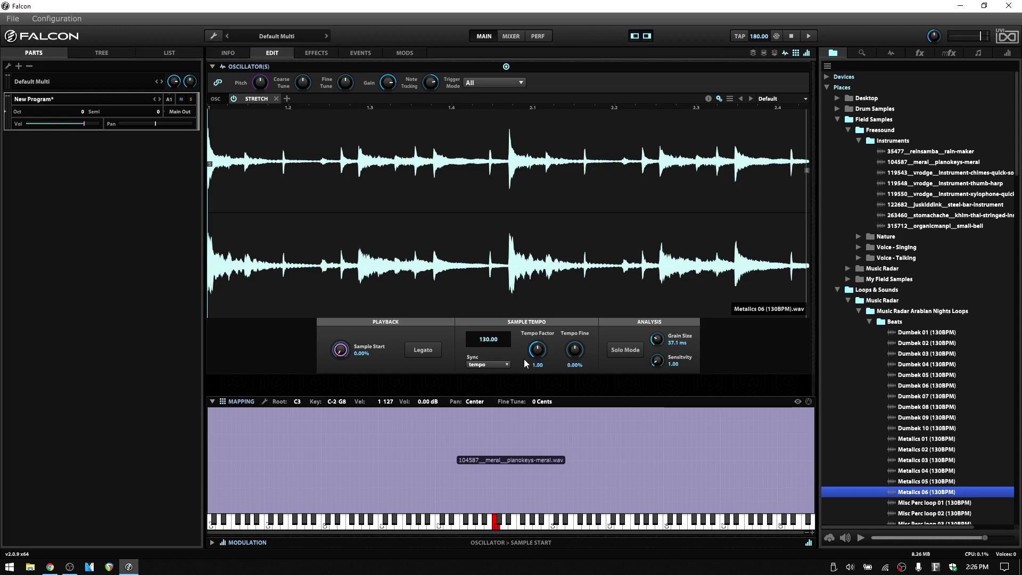
drag(538, 350, 548, 421)
click(554, 448)
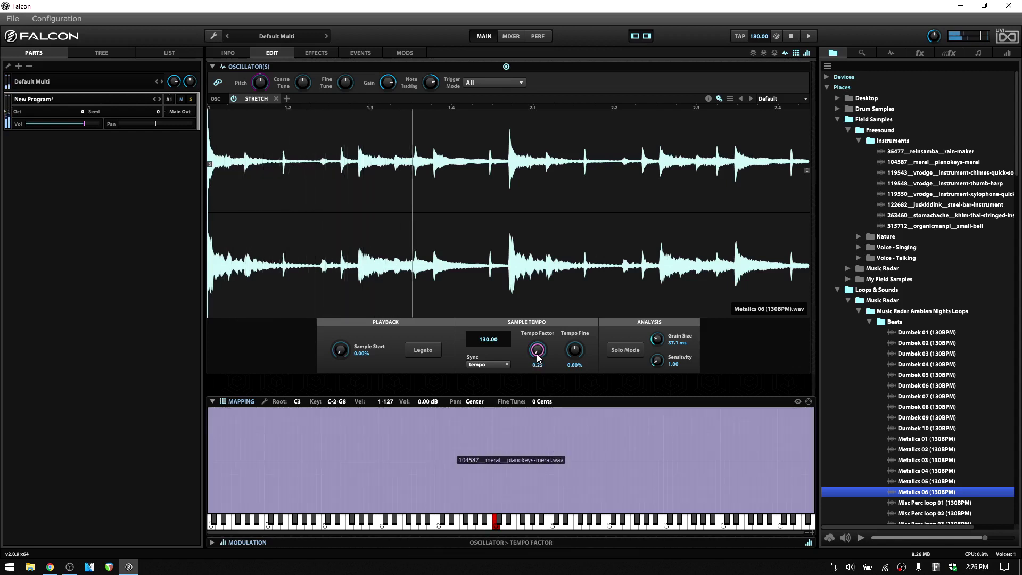
drag(539, 365, 545, 98)
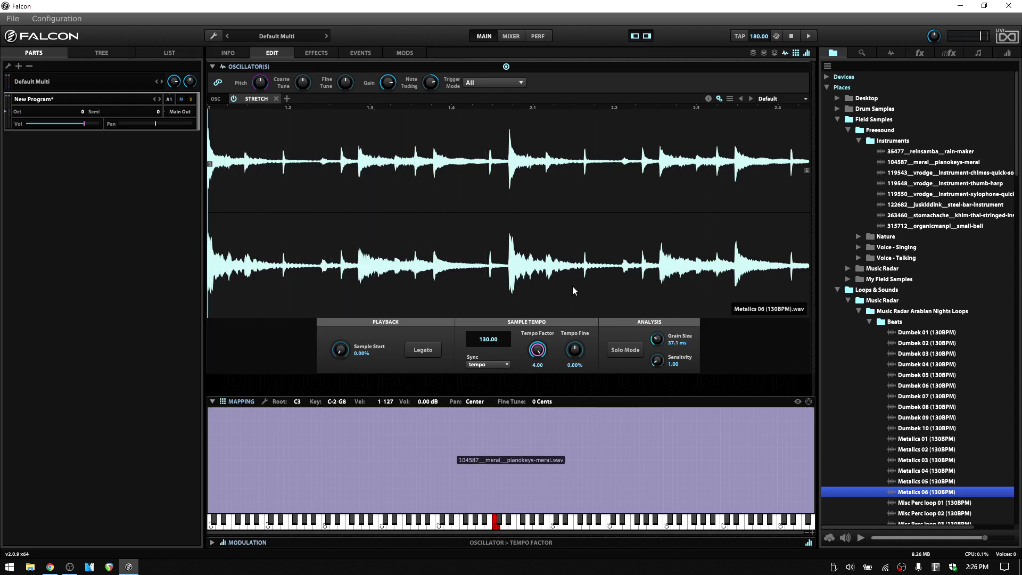
double_click(535, 356)
drag(576, 356, 581, 265)
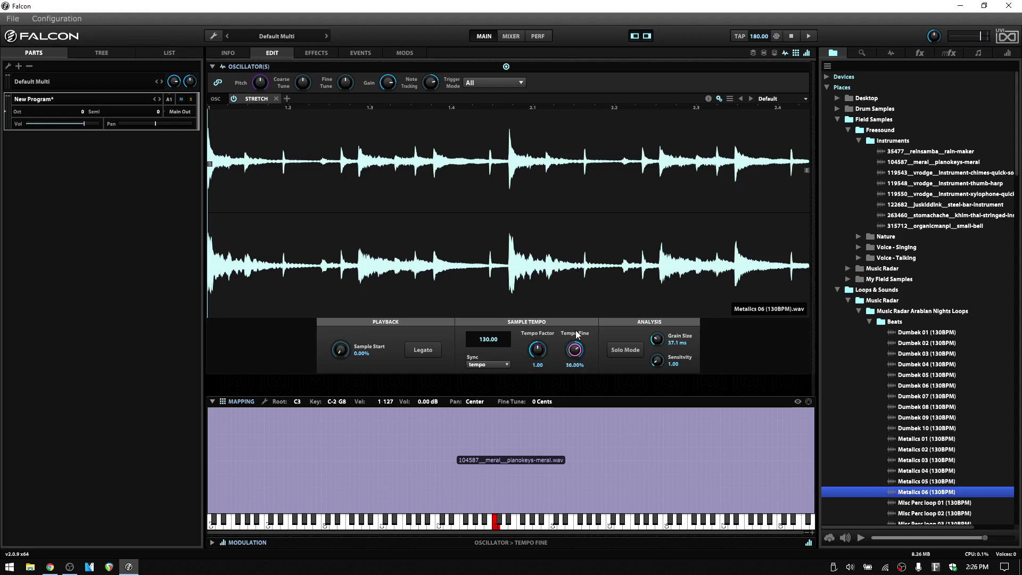
drag(579, 351, 578, 438)
double_click(576, 350)
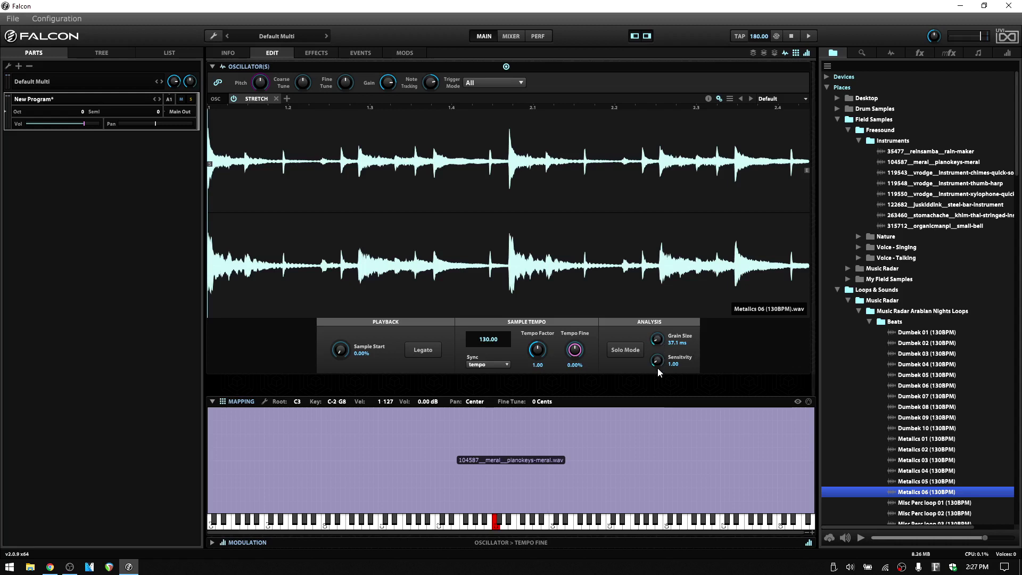
Step: Try Grain Size and Sensitivity values, settling on 100 ms and 10.00, then reload the piano keys sample
drag(657, 340, 682, 356)
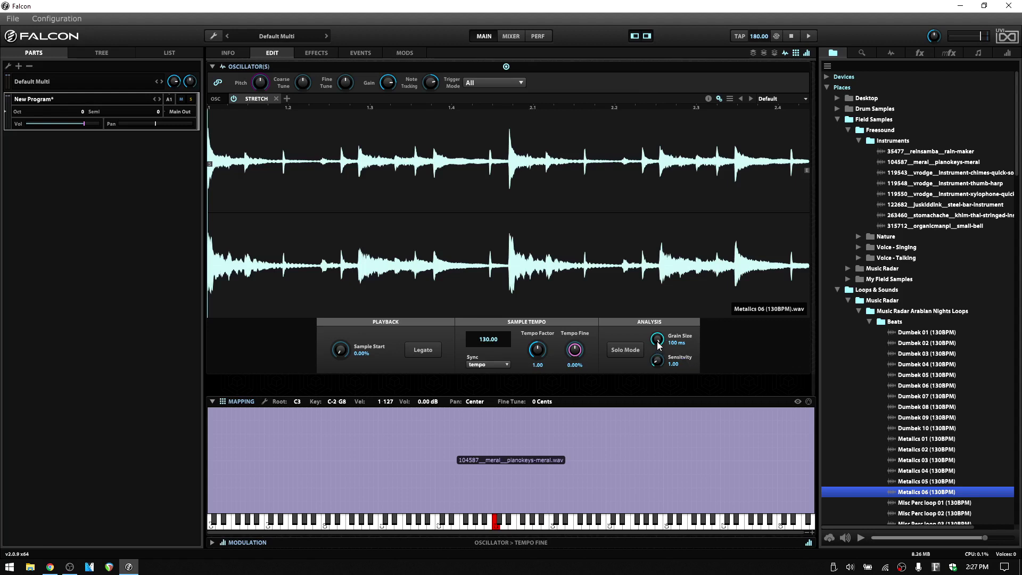
double_click(658, 341)
drag(661, 364, 673, 411)
double_click(660, 363)
drag(658, 362, 657, 421)
double_click(658, 341)
drag(945, 167, 551, 276)
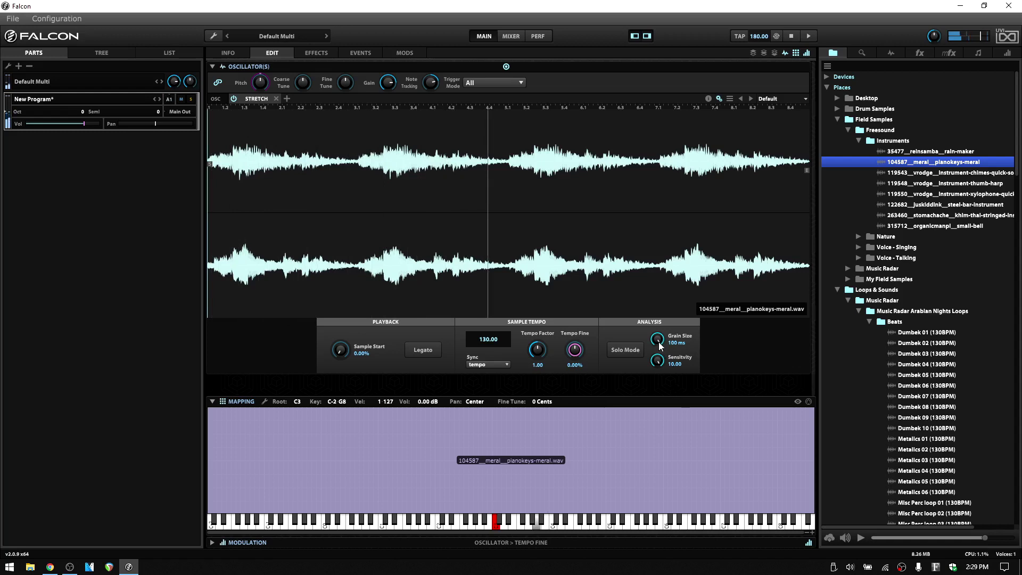
Step: Audition Grain Size 10.0 ms and Sensitivity 0.10, then reset Sensitivity to 1.00
drag(660, 345, 659, 462)
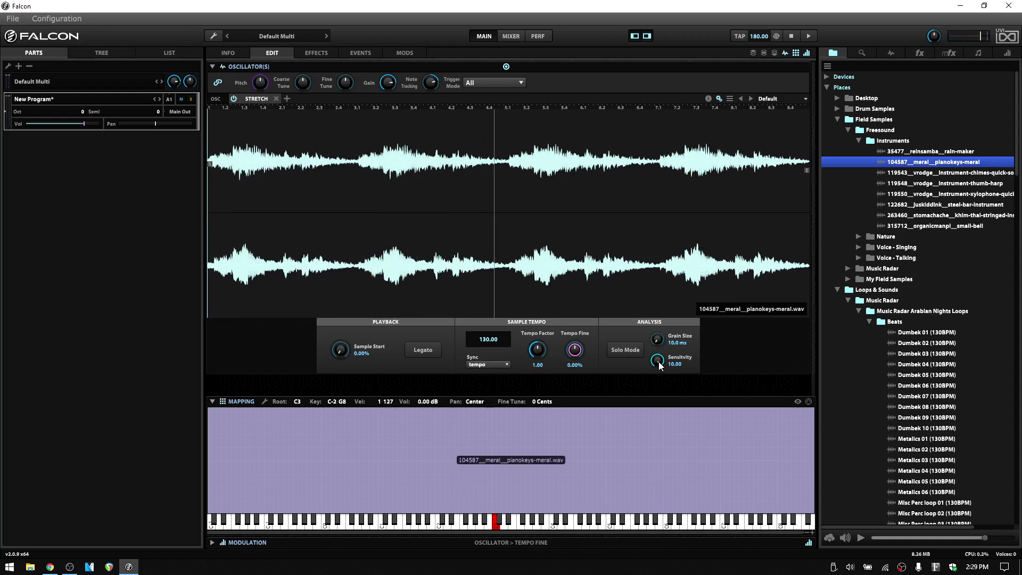
drag(672, 560, 672, 574)
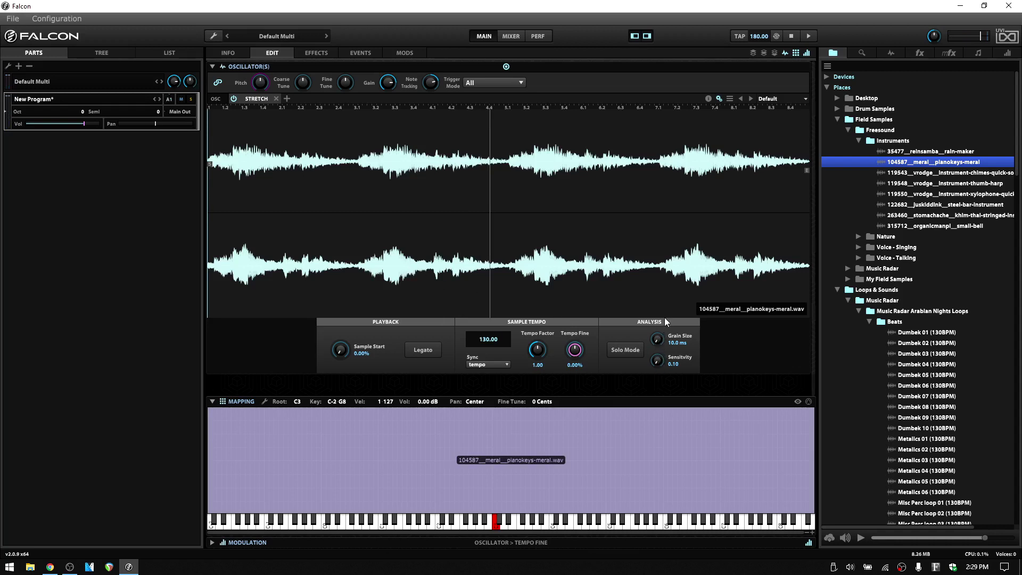
double_click(660, 365)
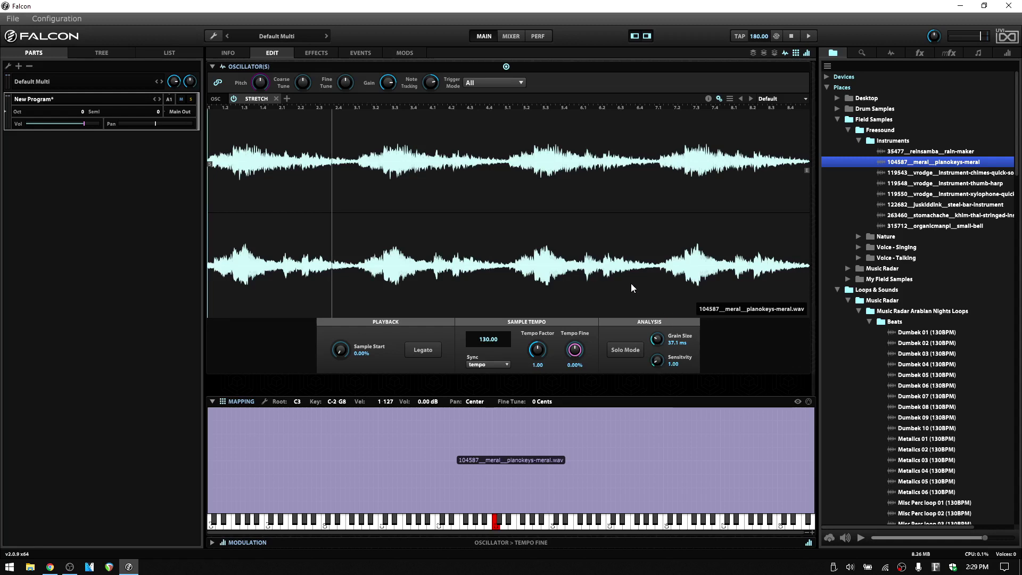
Step: Switch the oscillator type to IRCAM Stretch and enlarge the waveform display
click(253, 100)
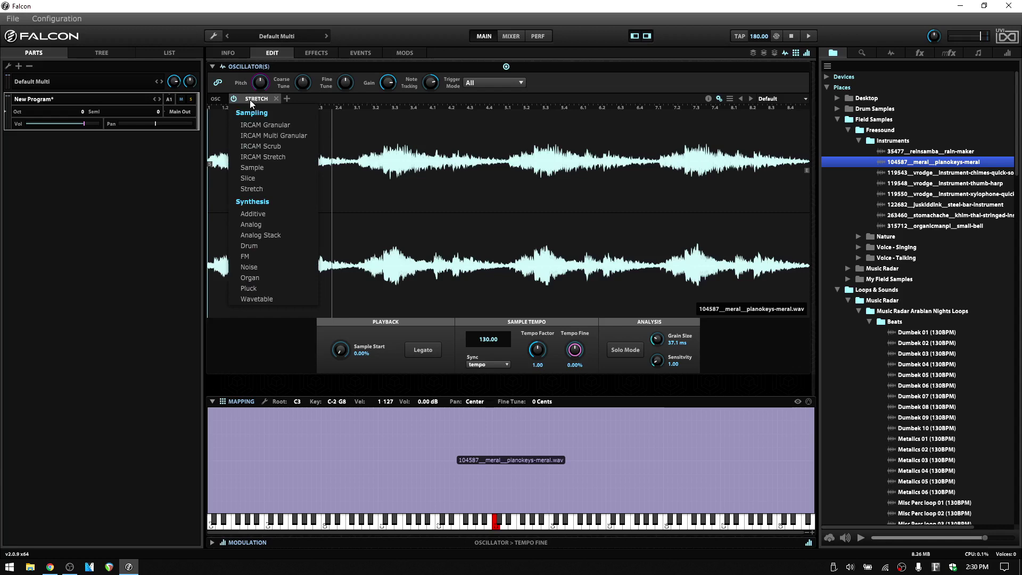
click(256, 156)
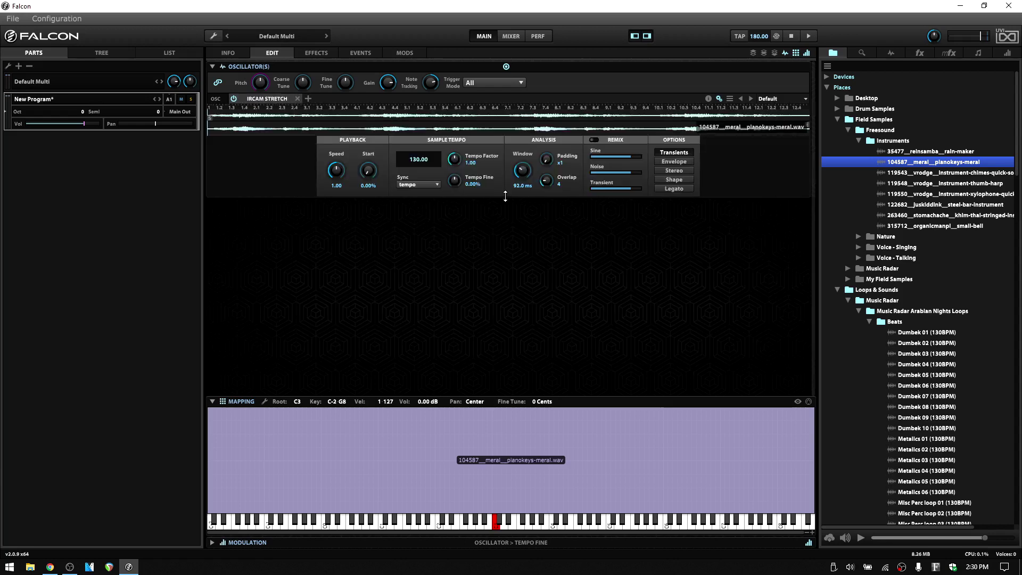
drag(506, 196, 509, 386)
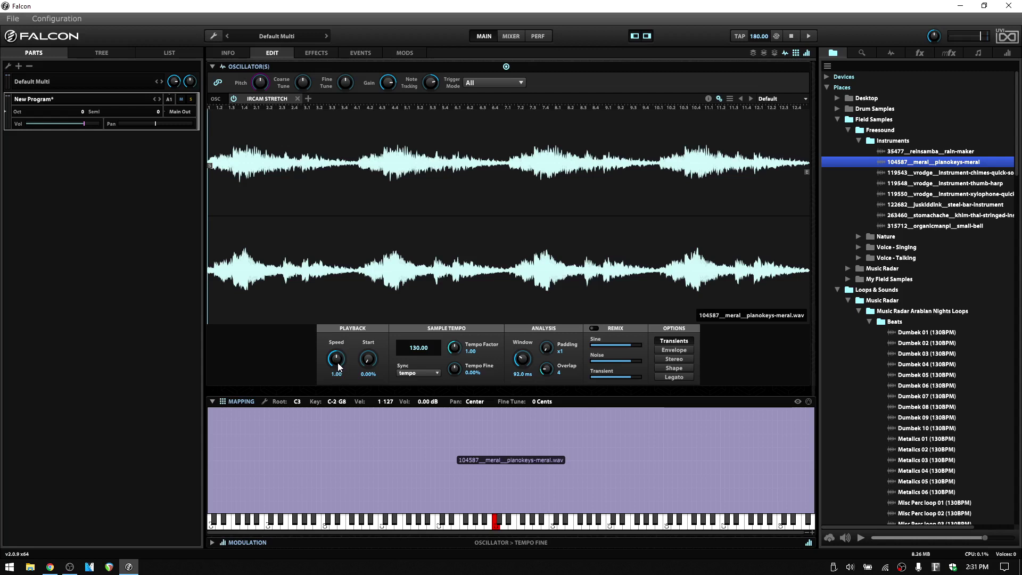
click(266, 97)
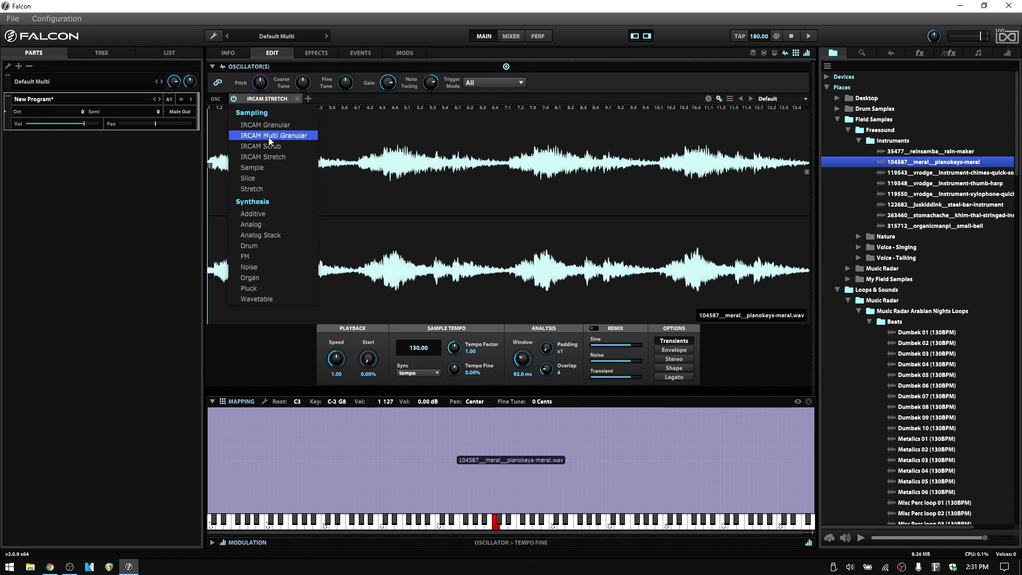
click(264, 168)
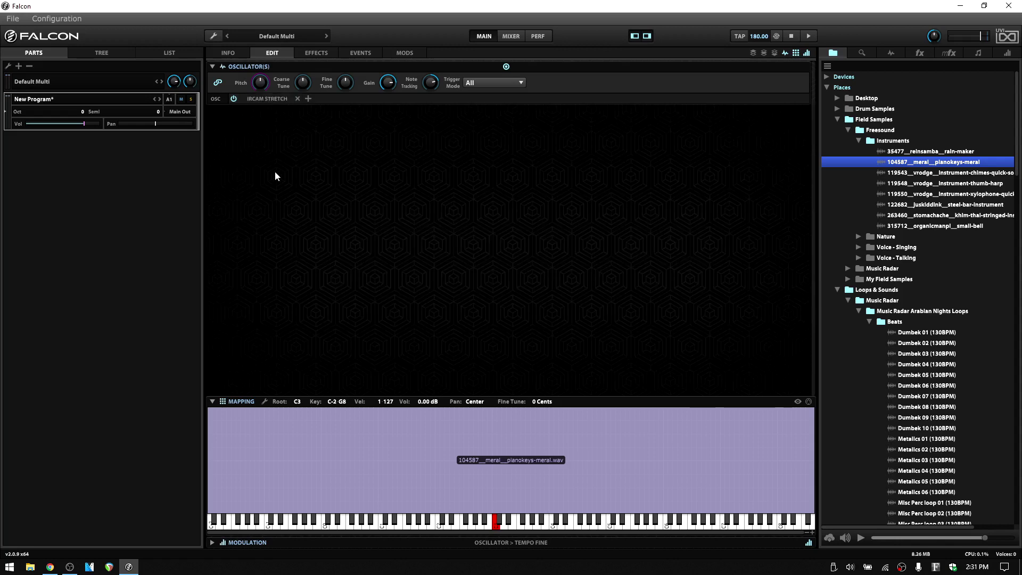
click(264, 99)
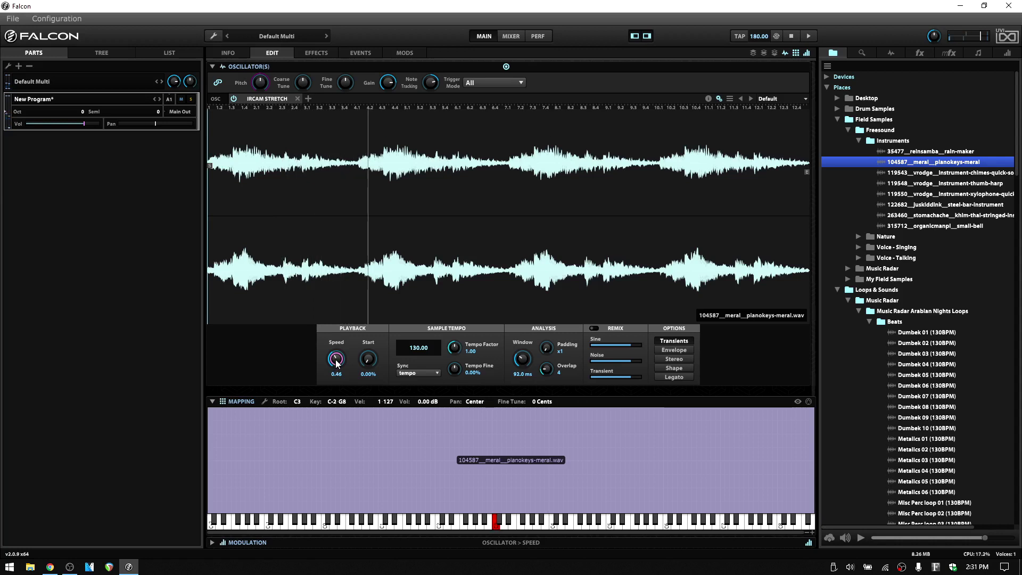
Step: Drop Playback Speed to about 0.18 to hear the slowdown, then return it to 1.00
drag(336, 363, 338, 380)
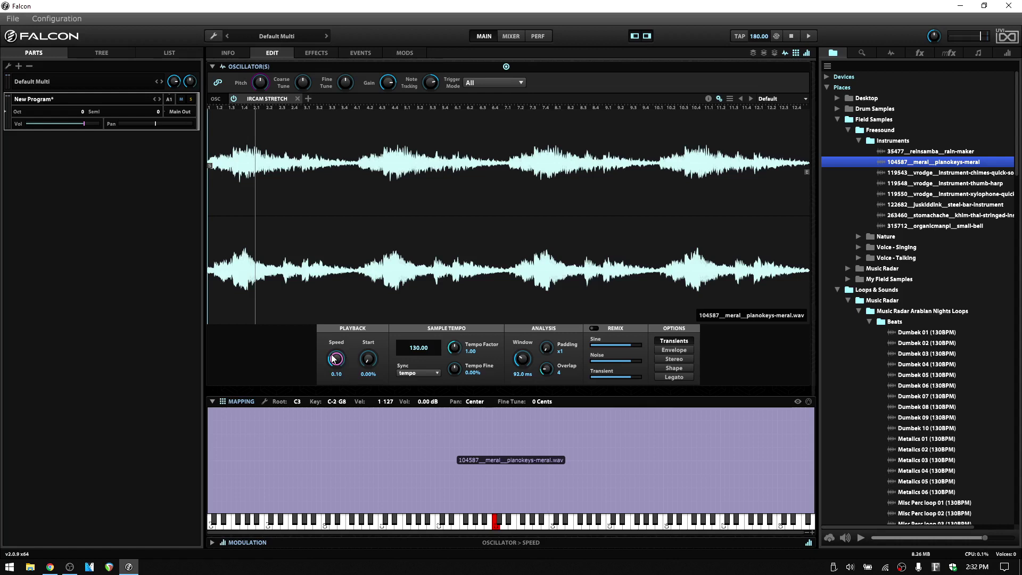
drag(333, 359, 345, 430)
drag(336, 359, 345, 385)
drag(373, 371, 369, 302)
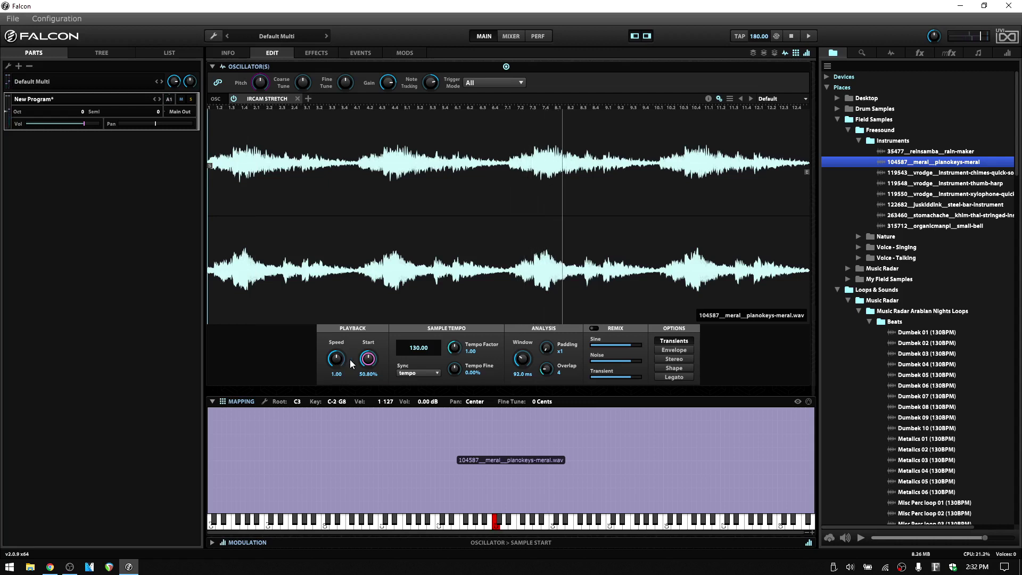
scroll(367, 359, down, 1)
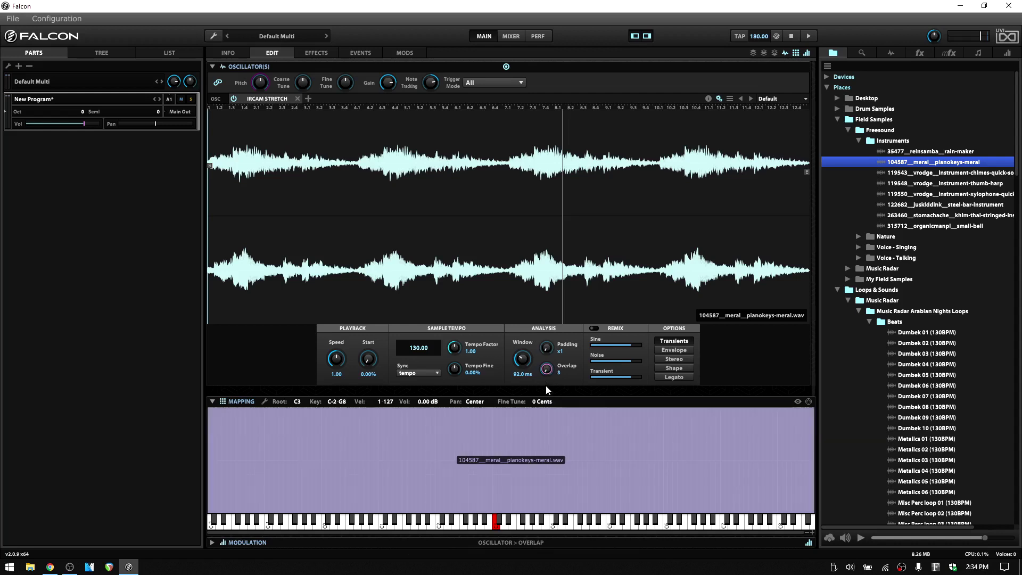
mouse_move(547, 375)
mouse_down()
mouse_move(554, 229)
mouse_move(550, 371)
mouse_up()
scroll(548, 373, down, 4)
Step: Sweep the Remix Sine level down and back up, settling near -3.11 dB with Transient at -∞ dB
mouse_move(614, 379)
mouse_move(634, 347)
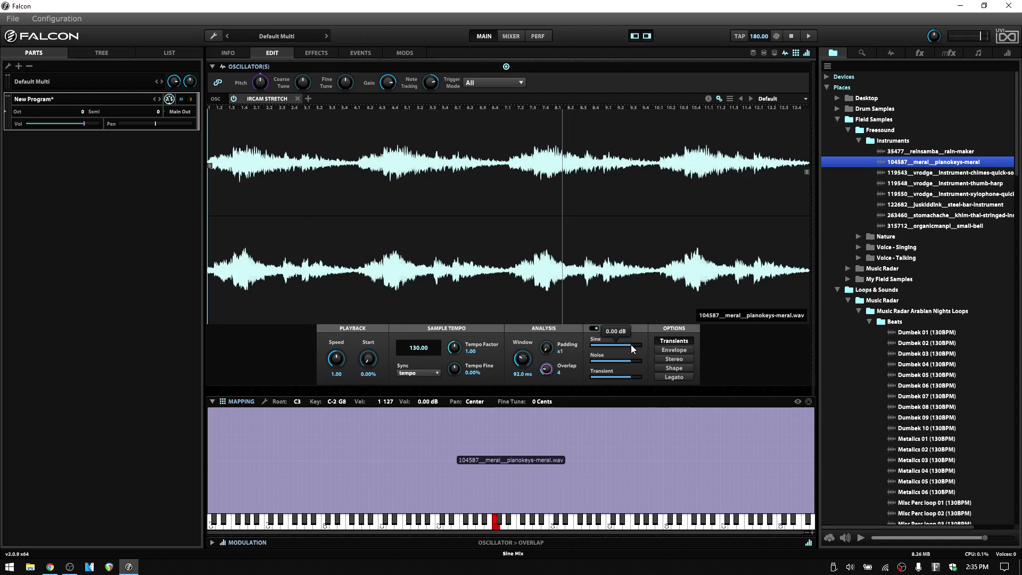
drag(631, 344, 592, 344)
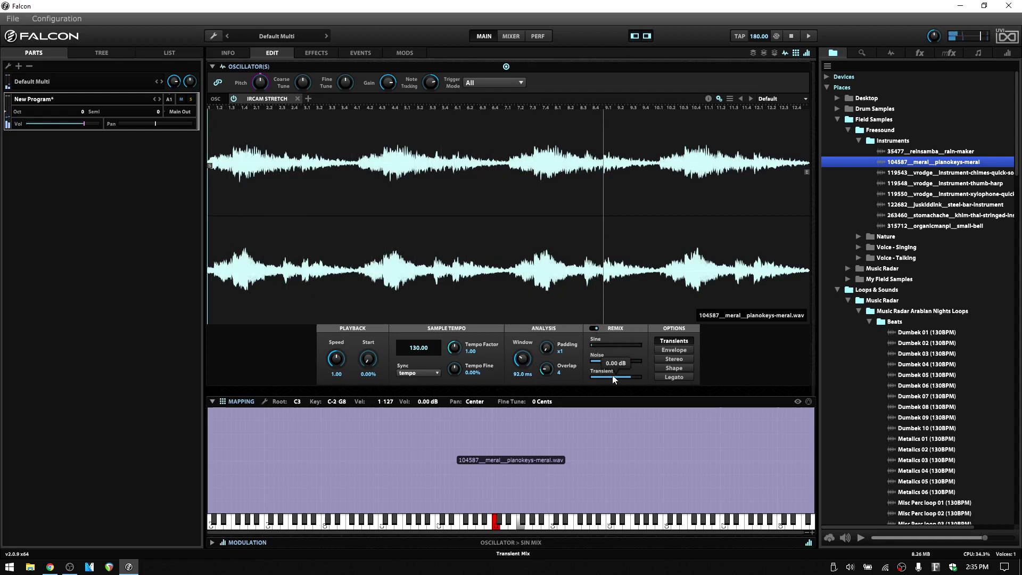
mouse_move(616, 344)
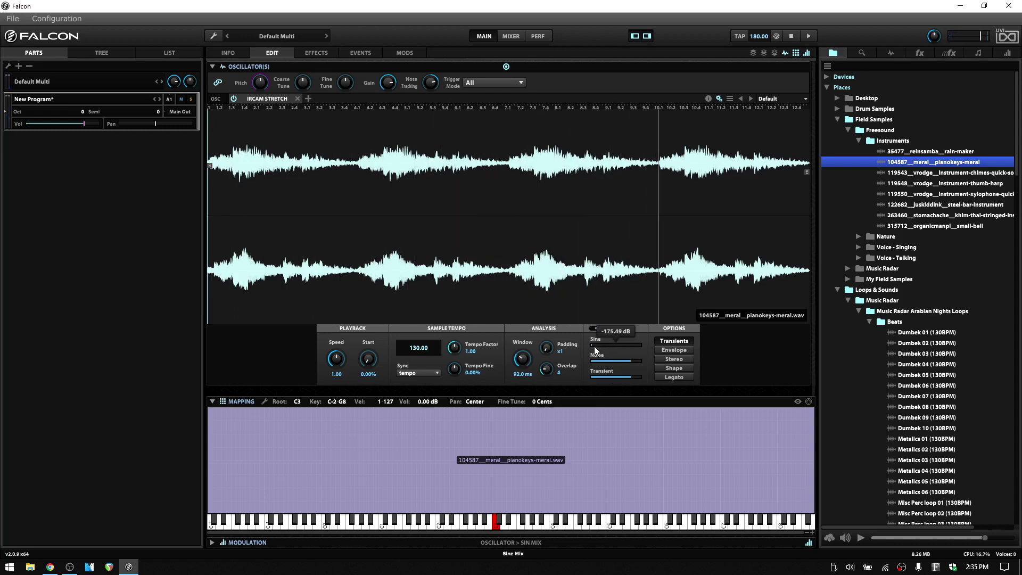
drag(594, 346, 578, 375)
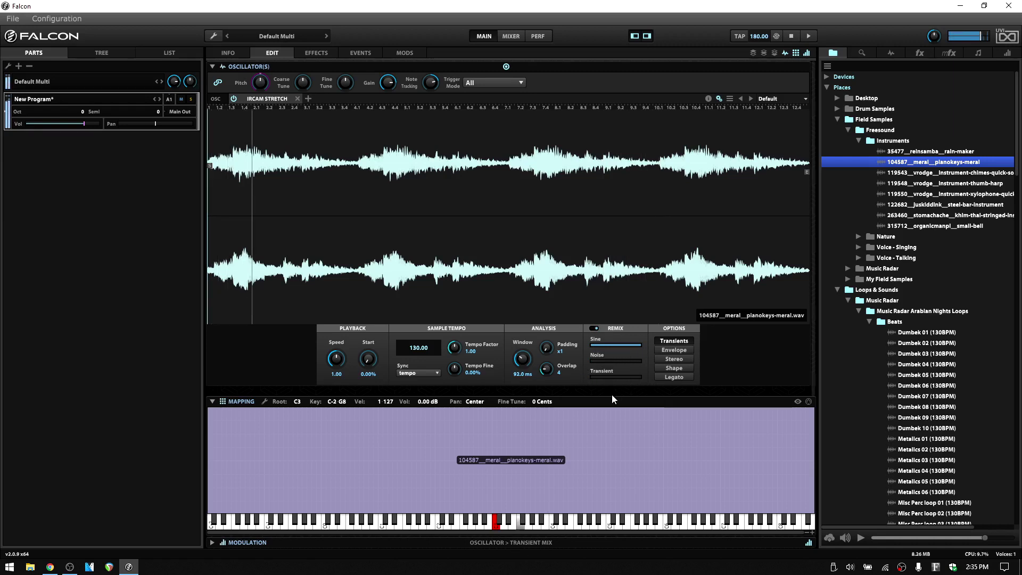
mouse_move(638, 361)
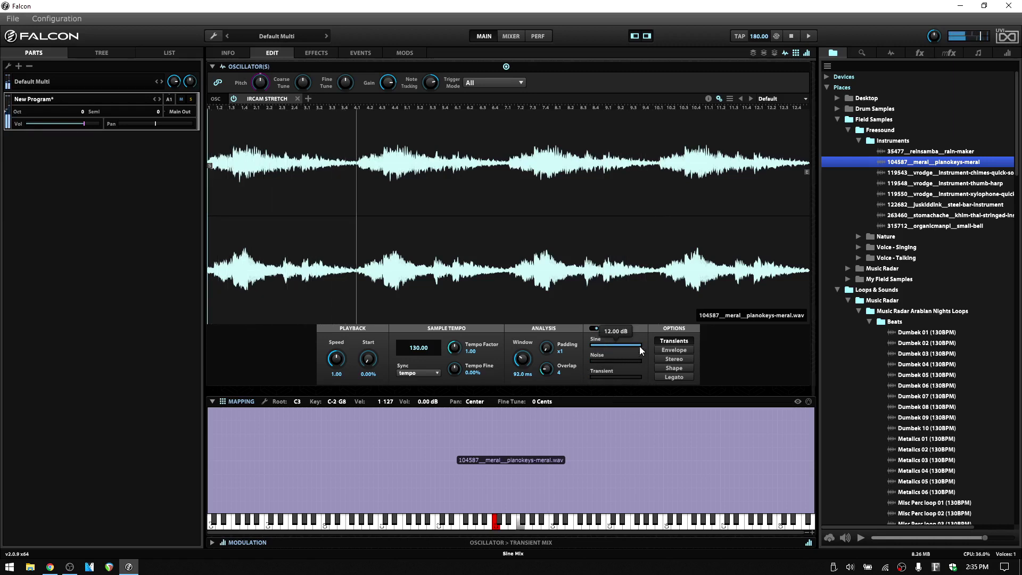
drag(640, 346, 631, 346)
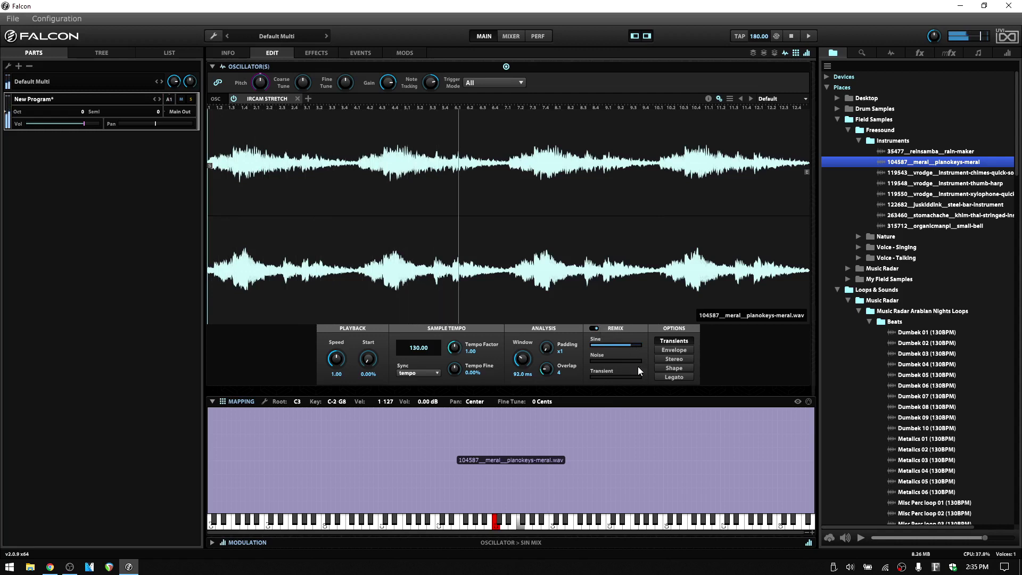
mouse_move(634, 346)
mouse_down()
mouse_move(605, 341)
mouse_move(635, 344)
mouse_up()
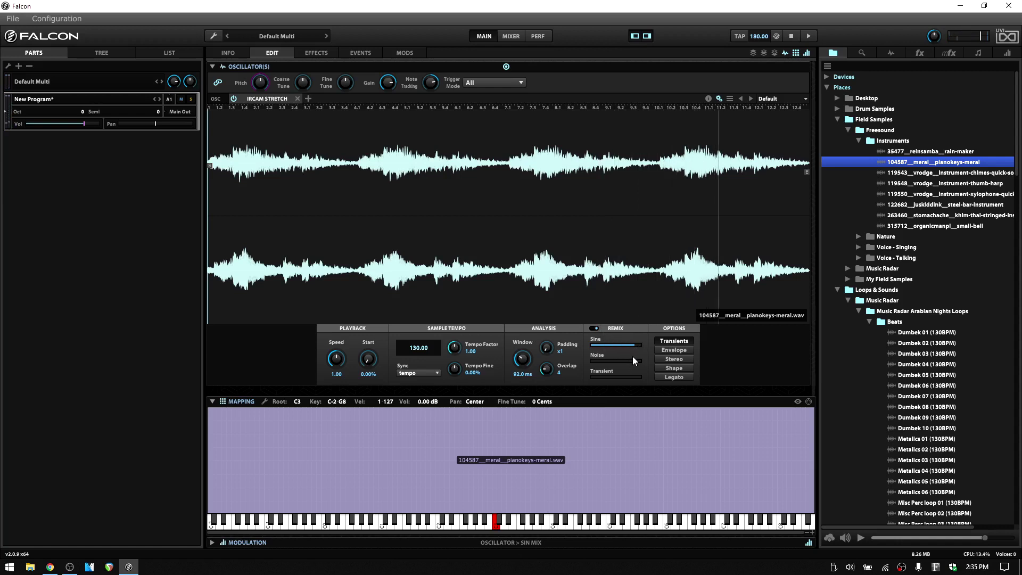
drag(590, 364, 624, 347)
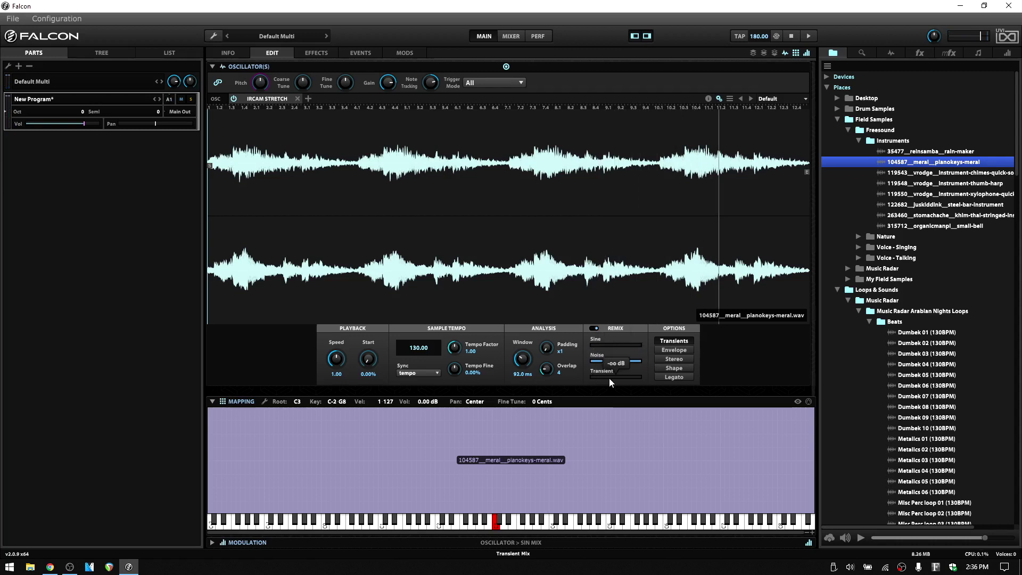
Step: While a note plays, set the Noise mix to about -13.5 dB and Transient to about -1 dB
click(618, 419)
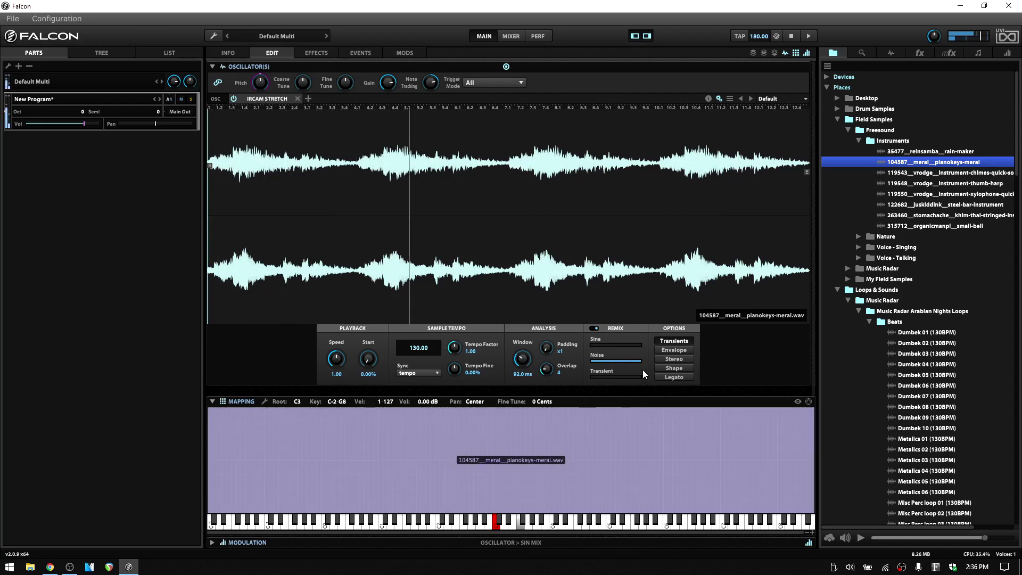
drag(640, 362, 603, 363)
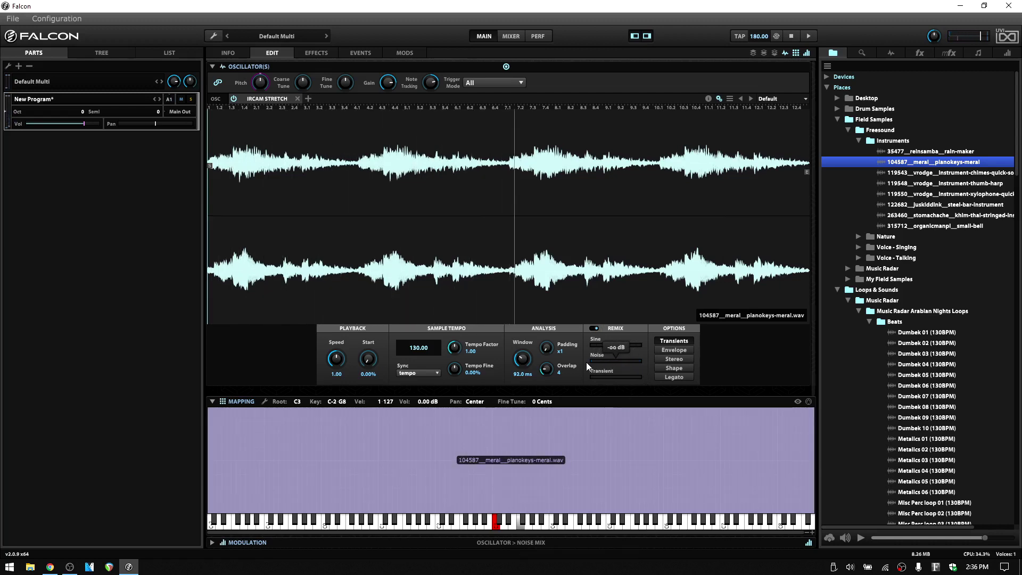
drag(593, 378, 649, 383)
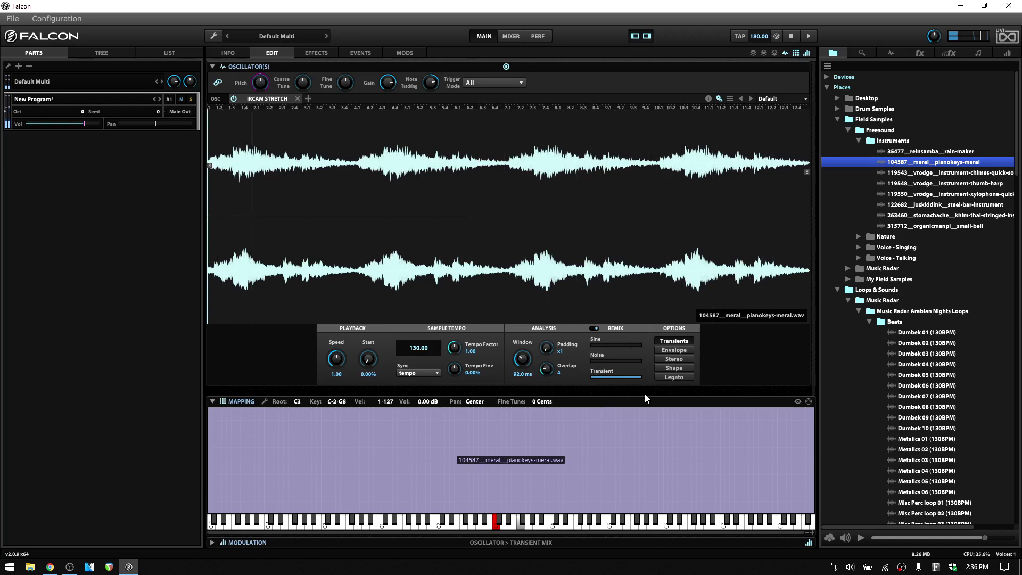
mouse_move(640, 379)
drag(640, 379, 634, 350)
Step: Raise the Transient mix slightly, then switch remixing off
mouse_move(597, 362)
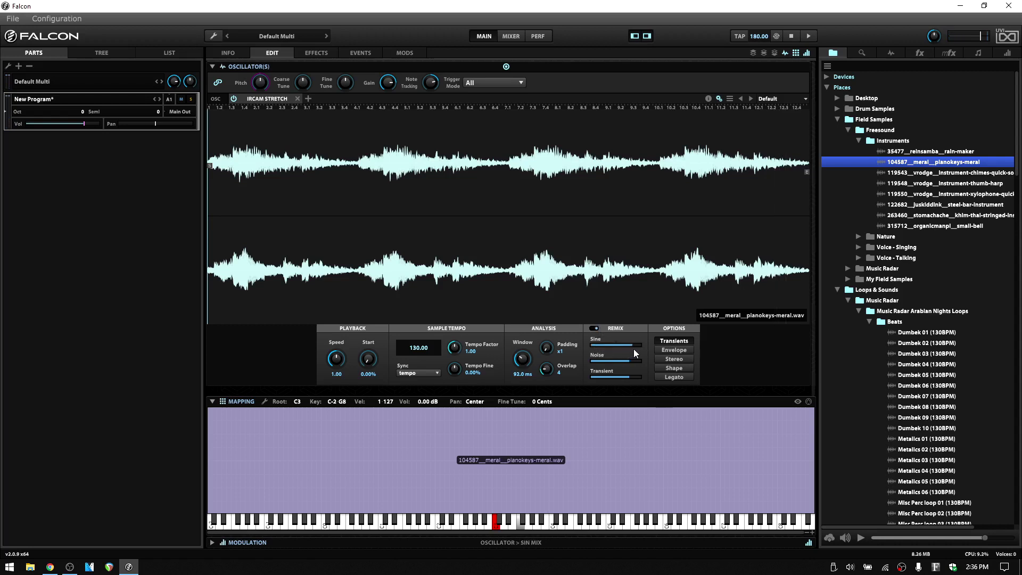
mouse_move(630, 361)
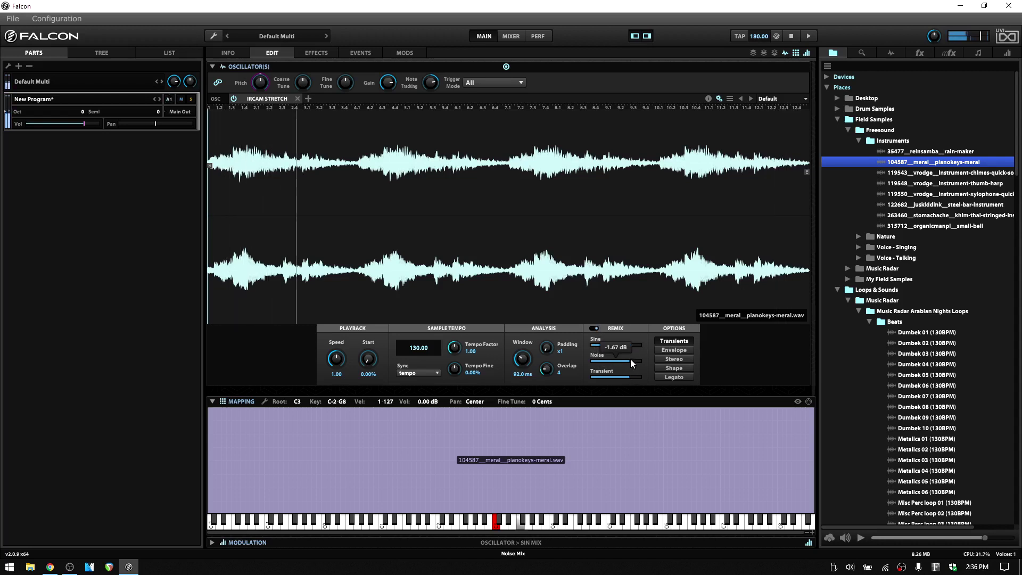
drag(626, 376, 632, 375)
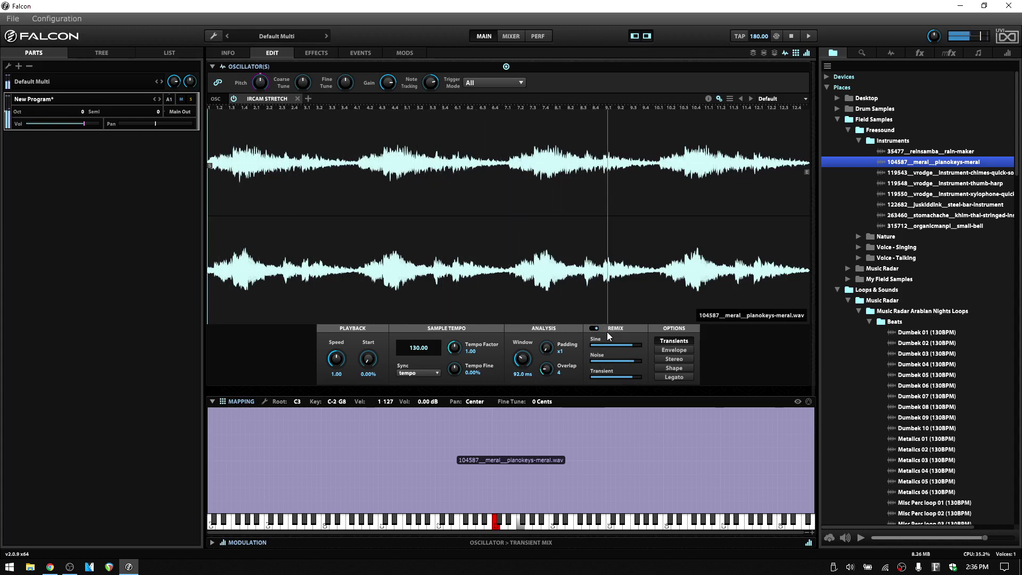
click(594, 328)
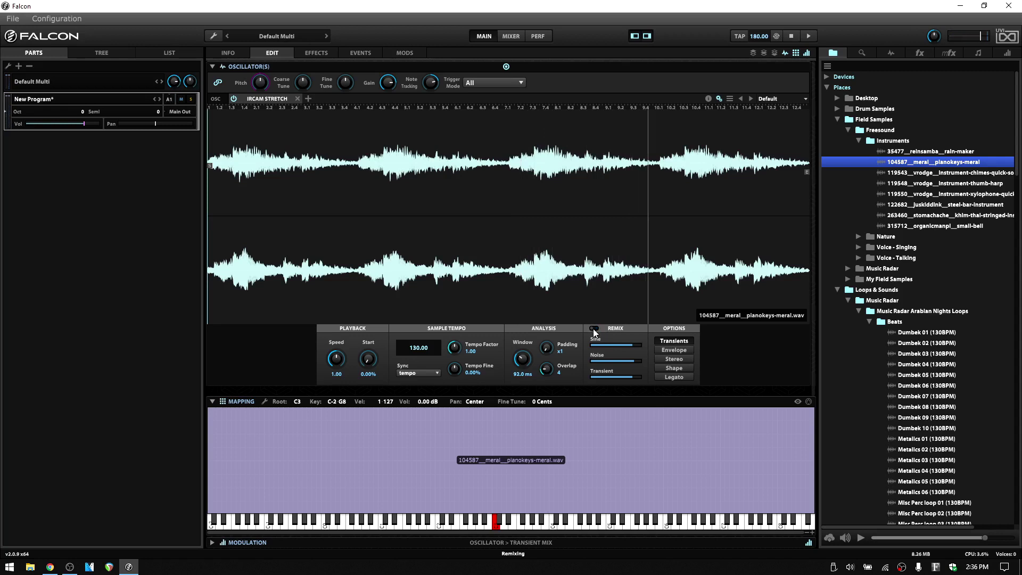